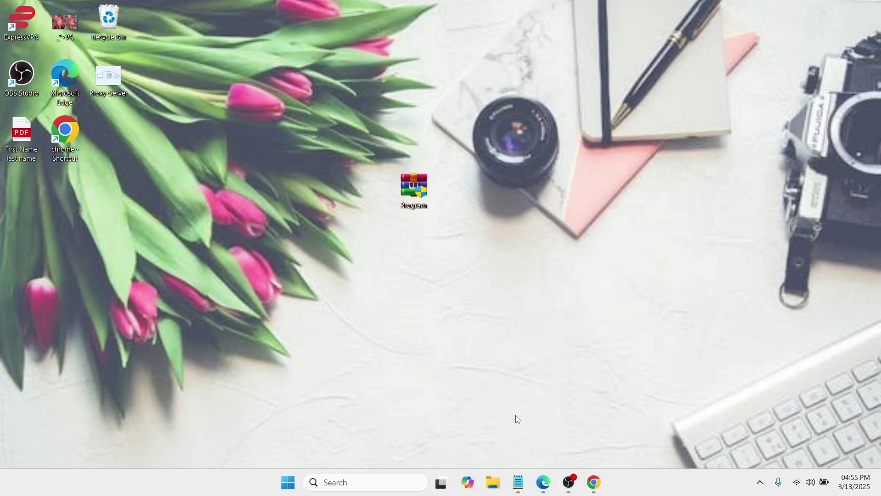
Step: Search for 'cmd' and launch Command Prompt as administrator, approving the UAC prompt
left_click(520, 482)
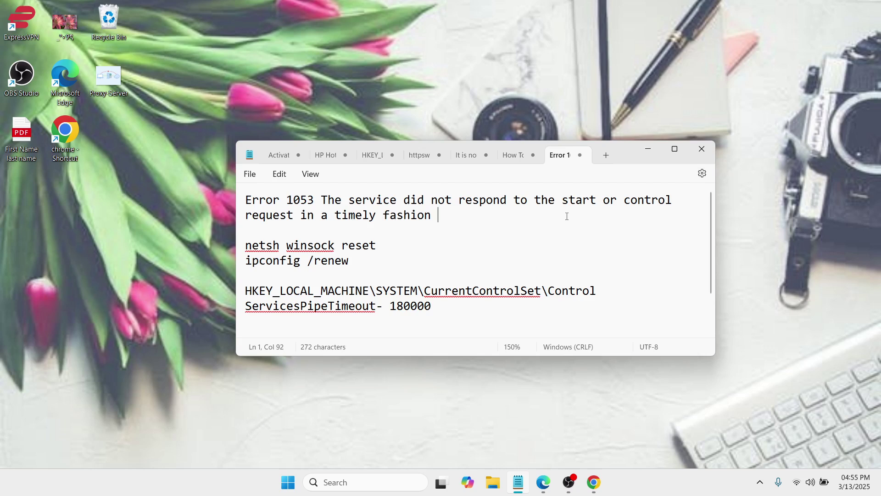
left_click(647, 148)
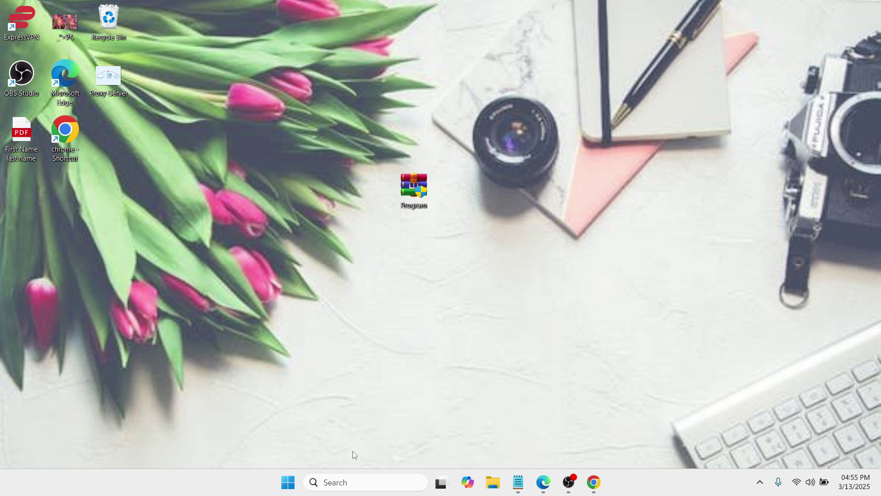
left_click(344, 483)
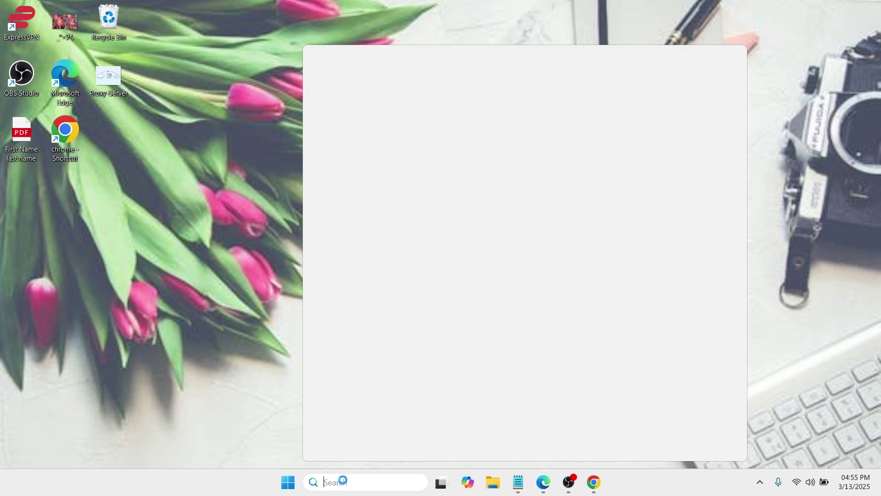
type("cmd")
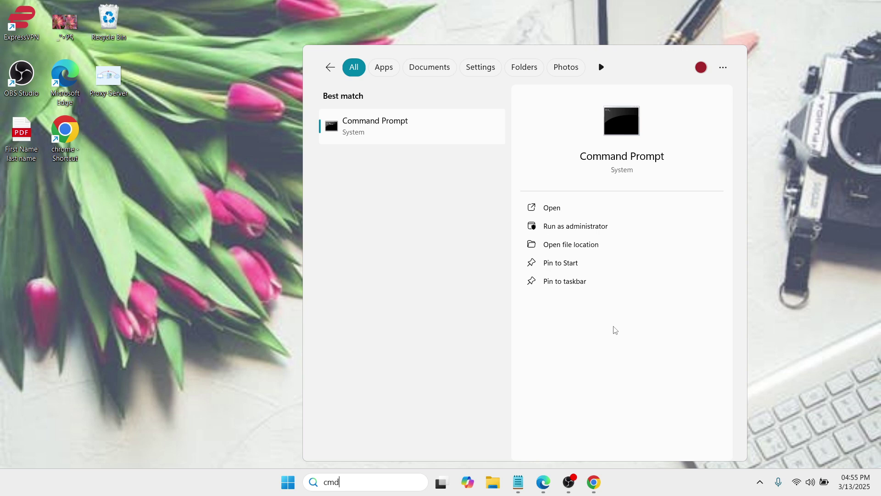
left_click(586, 222)
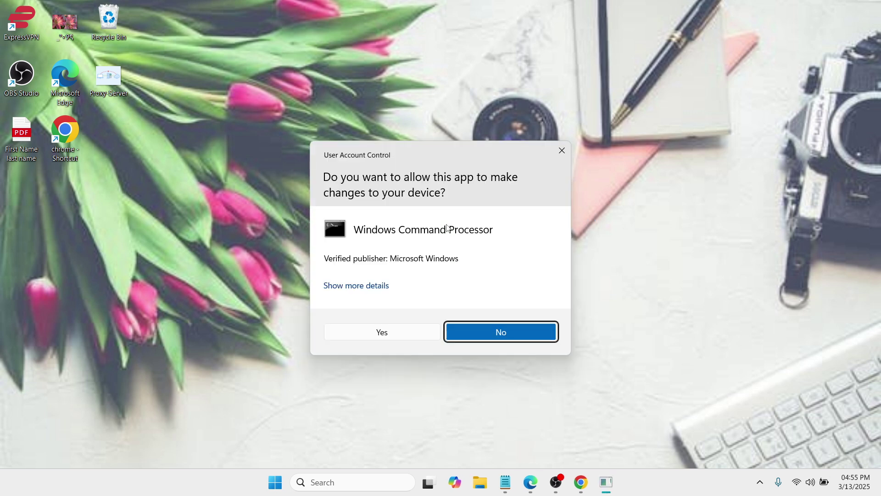
left_click(391, 338)
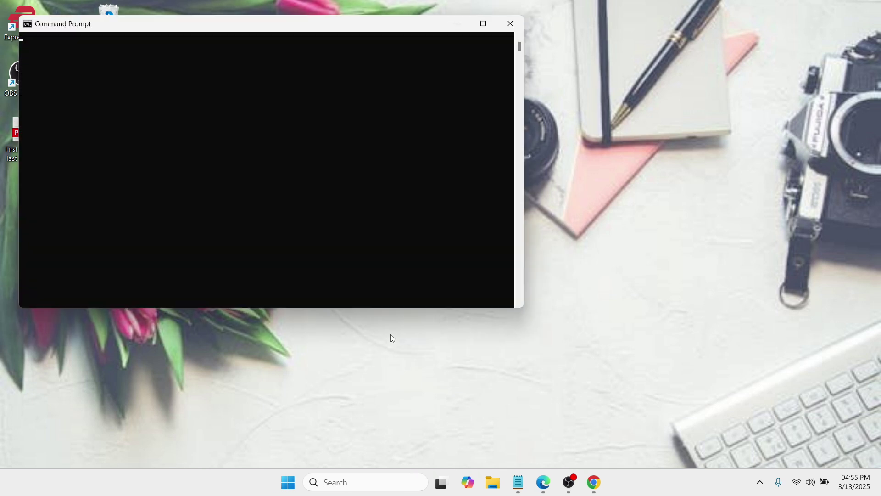
Step: Copy the 'netsh winsock reset' line from the Error 1053 notes
left_click_drag(363, 28, 541, 111)
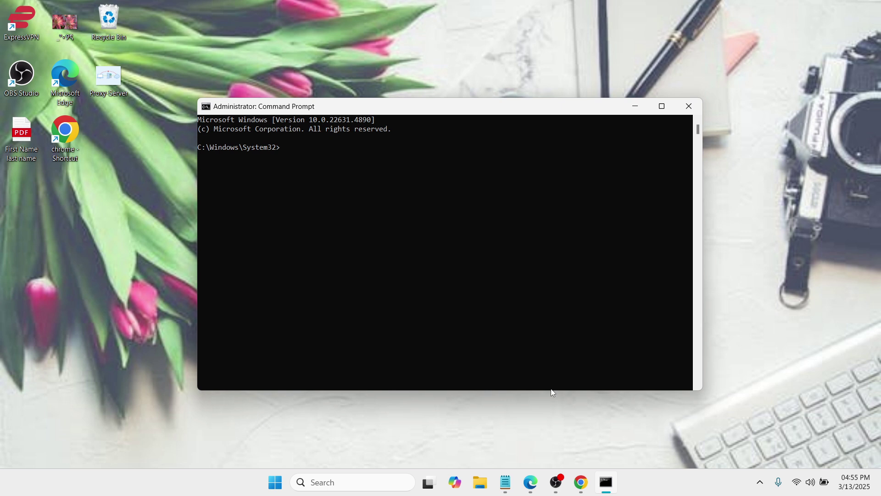
left_click(505, 482)
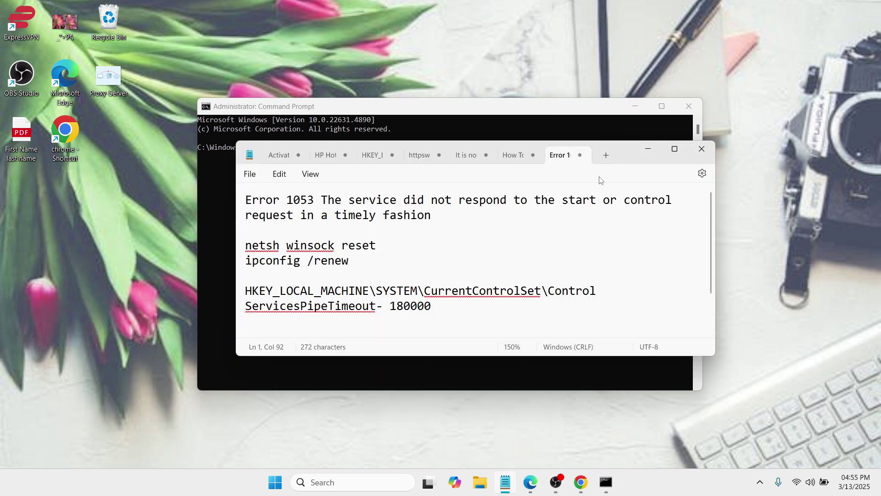
left_click_drag(624, 158, 743, 192)
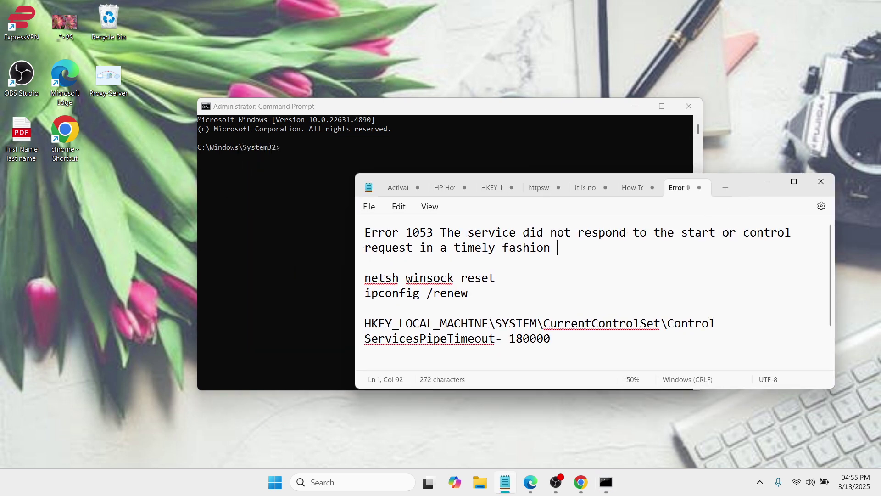
left_click_drag(369, 278, 441, 278)
left_click(468, 278)
left_click_drag(500, 278, 346, 278)
key("ctrl+c")
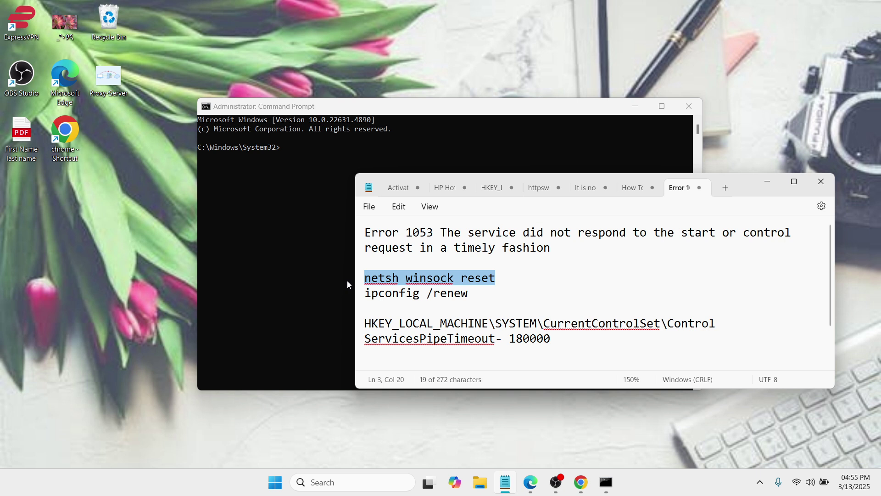
Step: Paste and run netsh winsock reset in Command Prompt, highlighting the success message
left_click(409, 112)
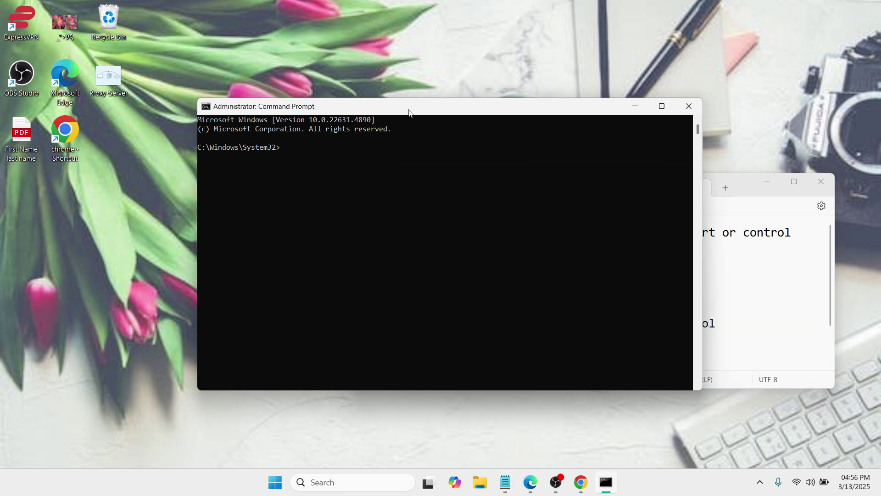
right_click(410, 112)
mouse_move(434, 193)
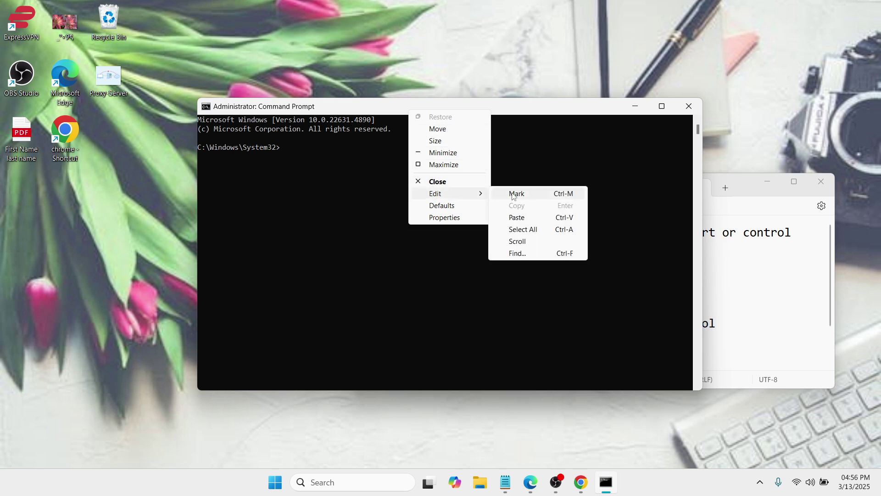
left_click(517, 217)
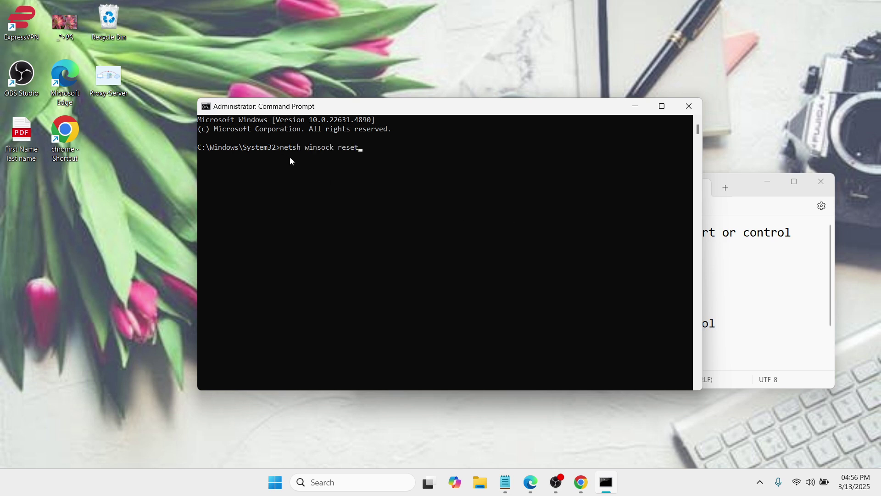
key("Return")
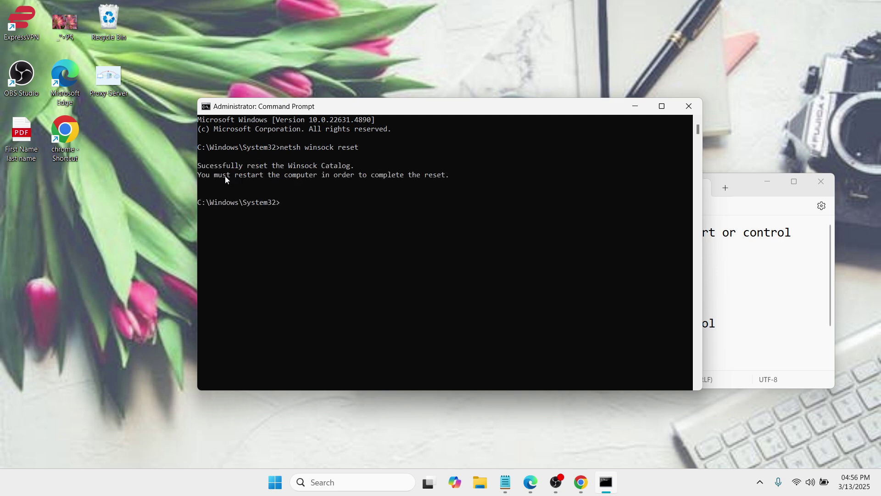
left_click_drag(199, 166, 358, 167)
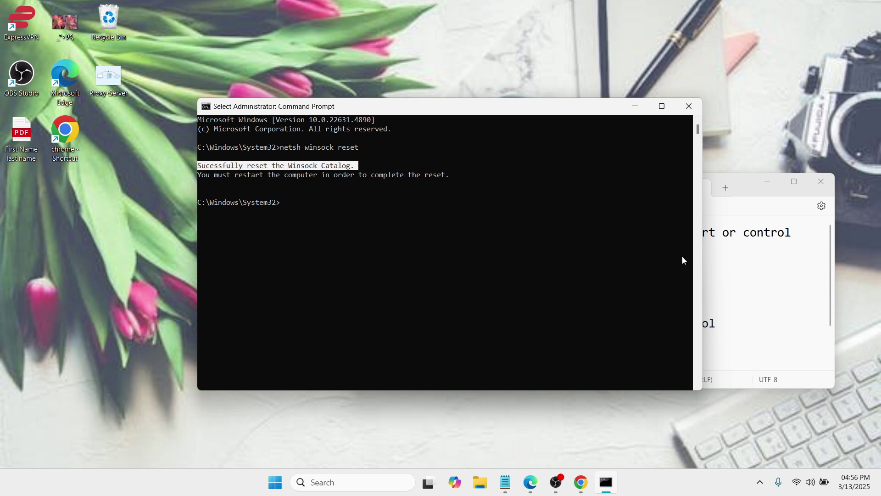
Step: Copy the 'ipconfig /renew' line from the Error 1053 notes
left_click(764, 265)
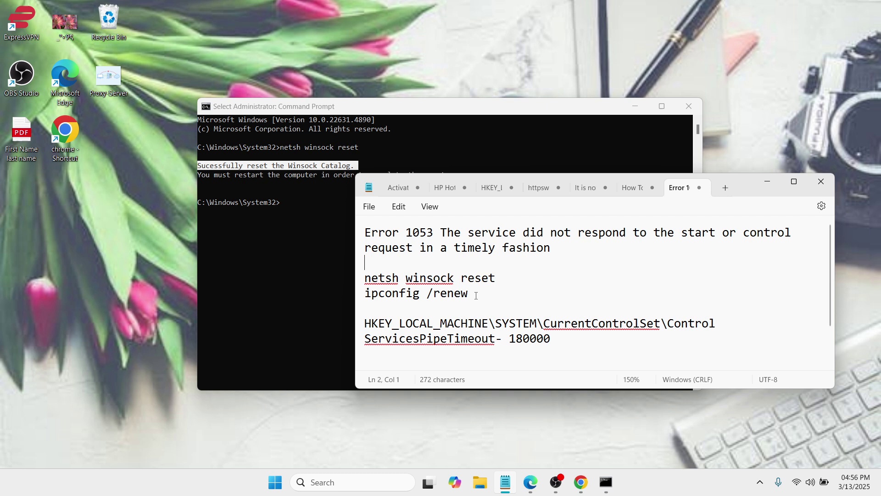
left_click_drag(476, 295, 360, 300)
key("ctrl+c")
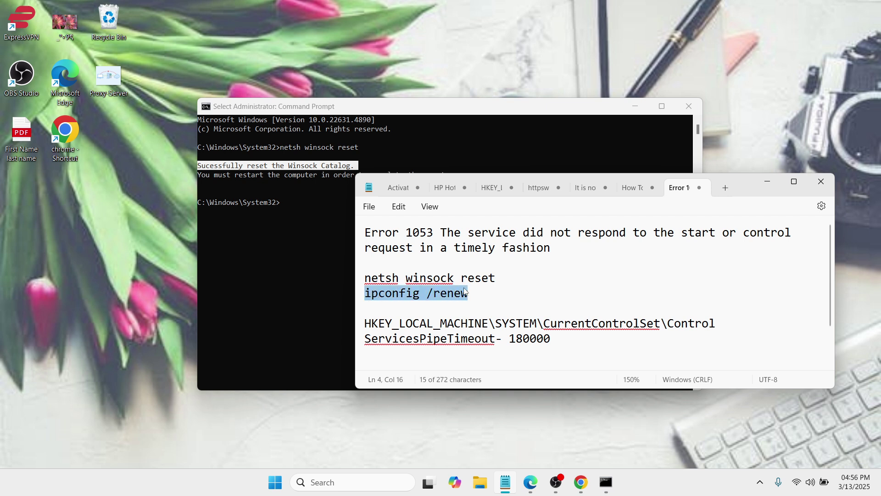
left_click(767, 185)
Step: Run ipconfig /renew at the administrator prompt, then close Command Prompt
right_click(459, 107)
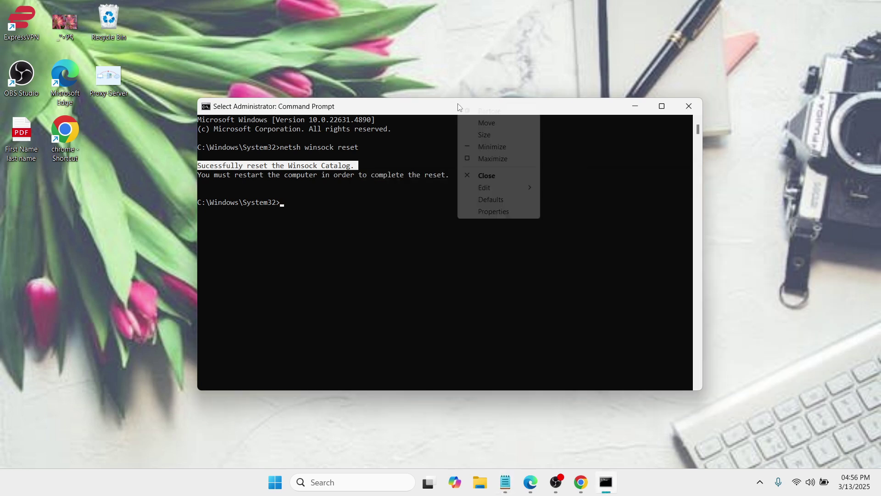
mouse_move(498, 187)
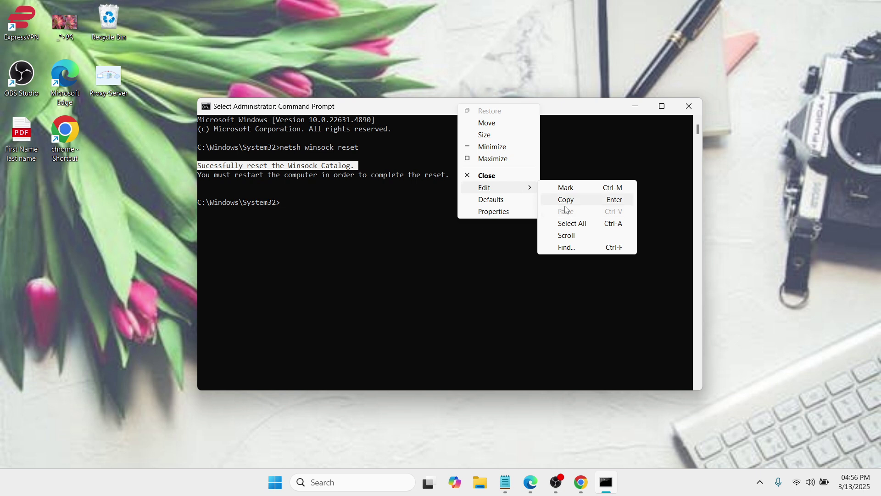
left_click(288, 208)
left_click(284, 206)
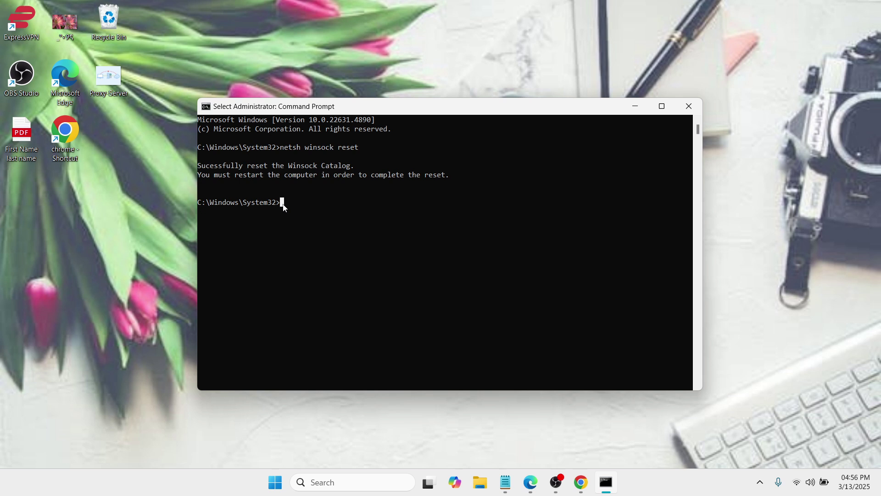
key("Escape")
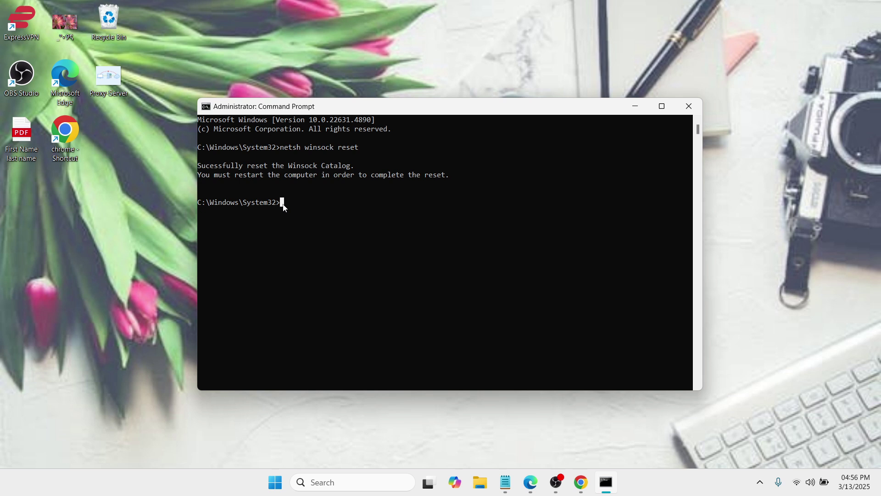
key("ctrl+v")
key("Return")
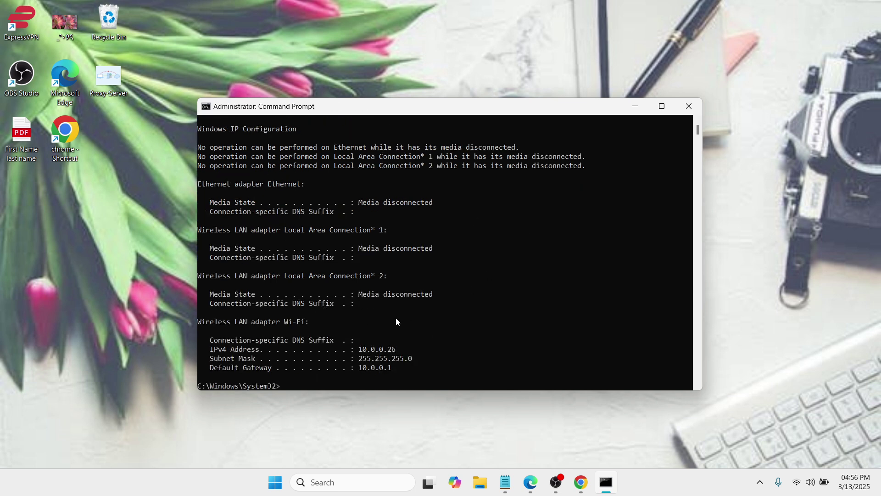
left_click(689, 106)
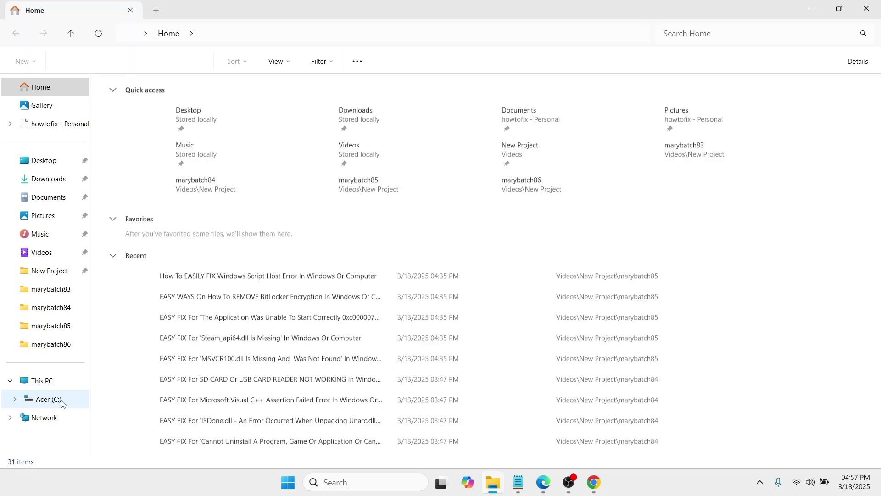
Step: Navigate to Acer (C:) > Windows and scroll down to the SoftwareDistribution folder
left_click(62, 404)
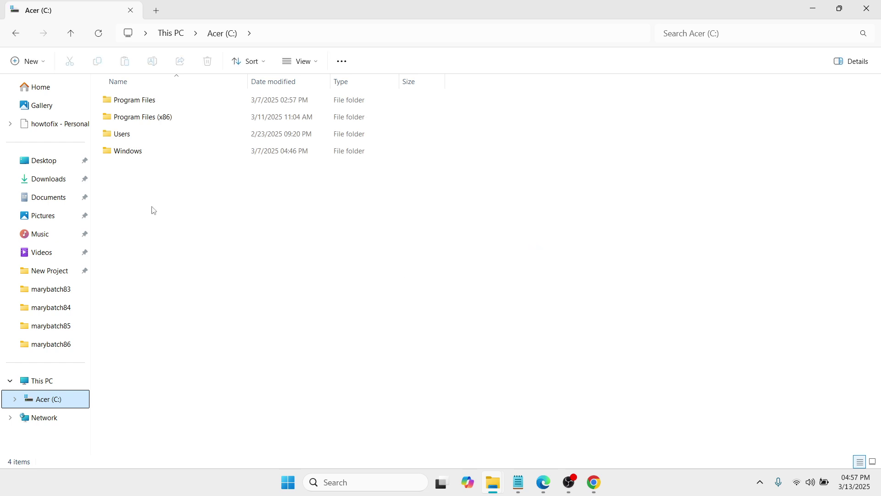
left_click(183, 153)
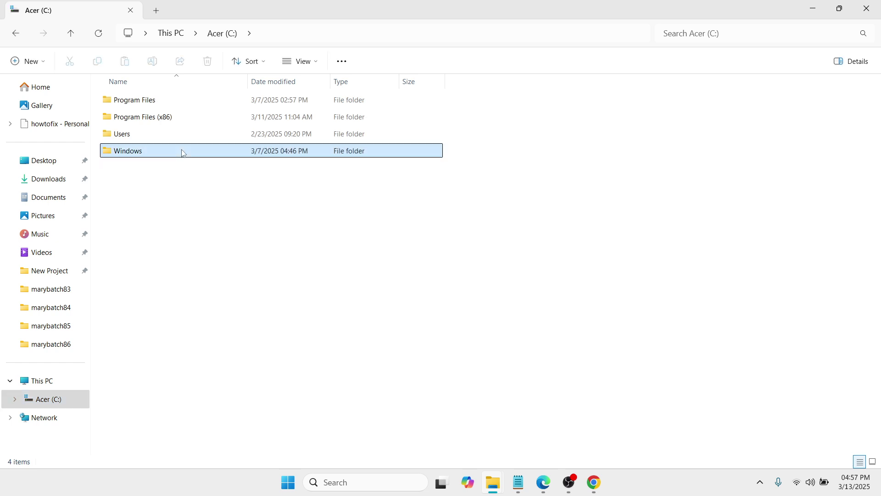
double_click(183, 153)
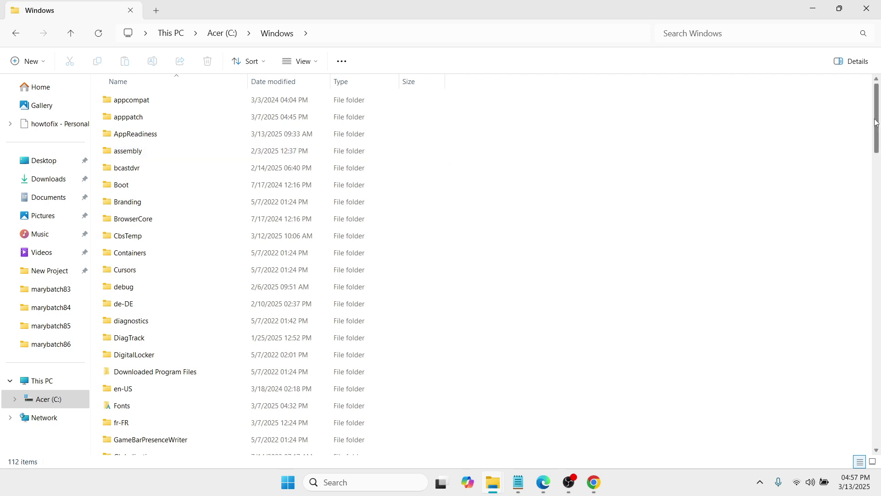
left_click_drag(877, 123, 874, 314)
Step: Open SoftwareDistribution, view the DataStore folder's context menu, then close File Explorer
left_click(254, 138)
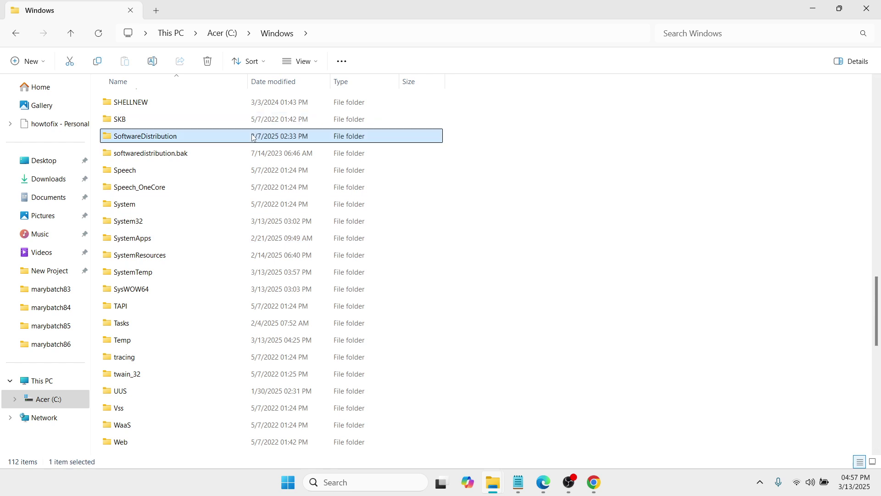
double_click(231, 134)
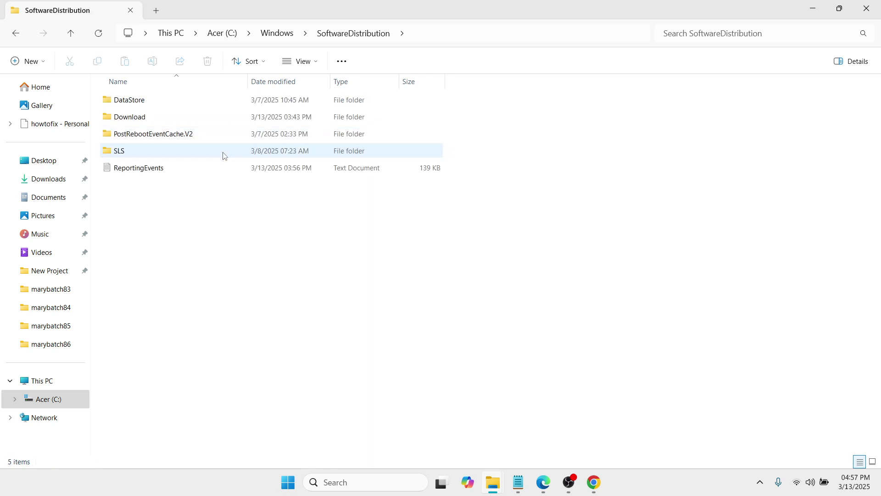
left_click(196, 101)
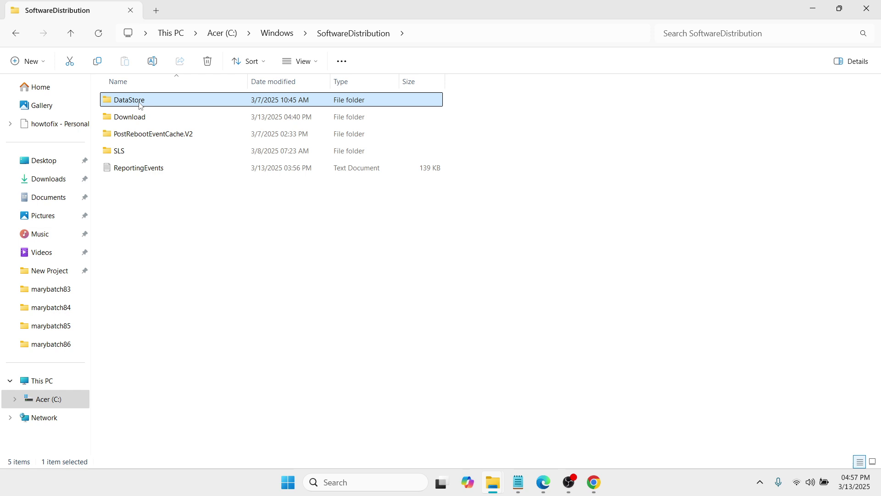
mouse_move(153, 105)
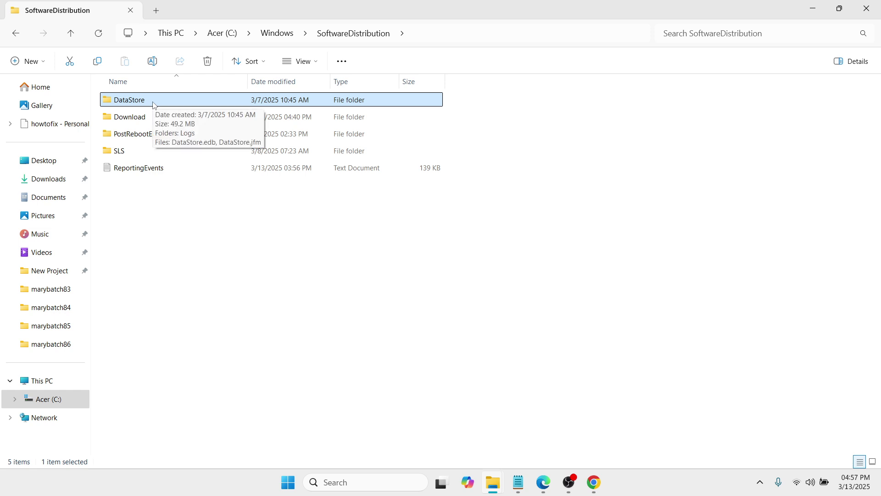
right_click(153, 104)
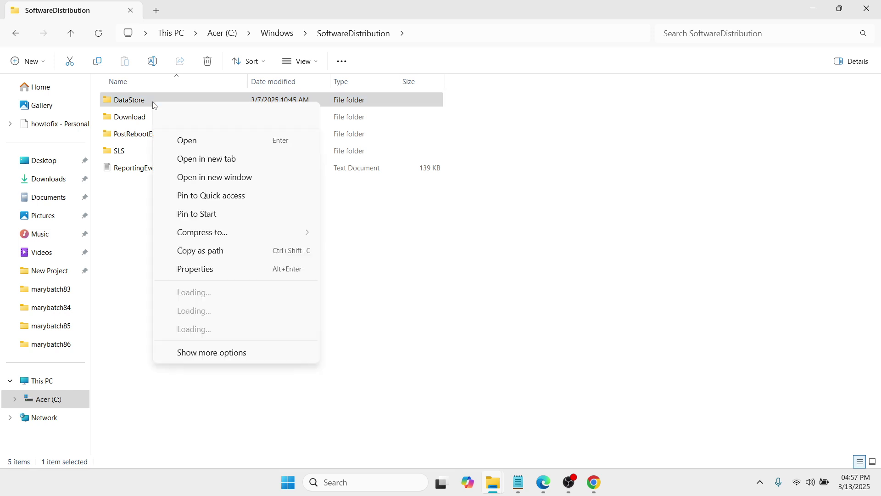
left_click(235, 115)
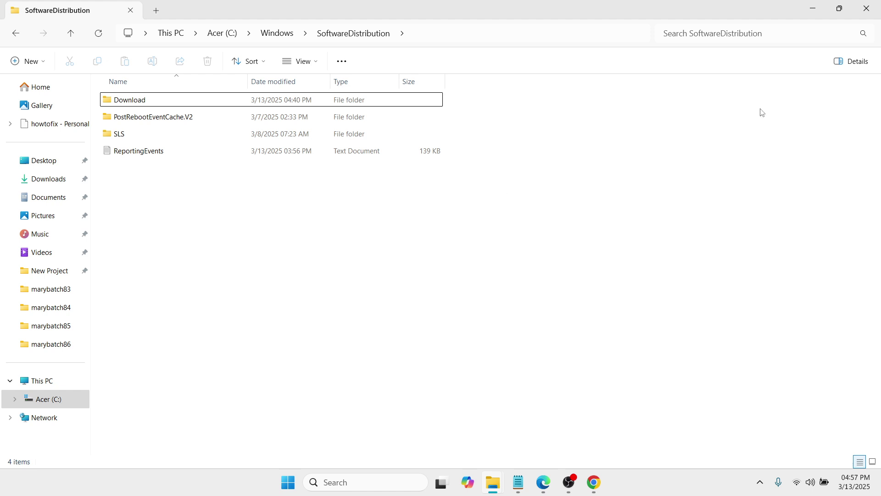
left_click(868, 8)
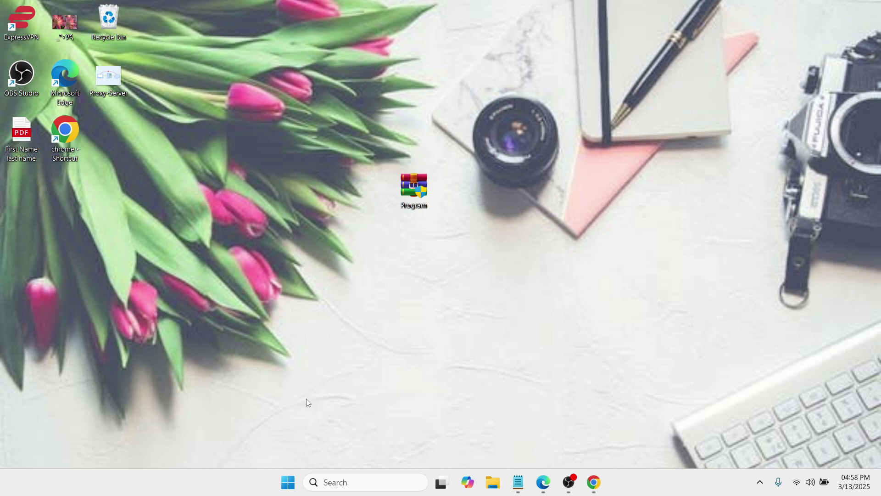
Step: Open the Win+X quick links menu from the Start button
right_click(289, 485)
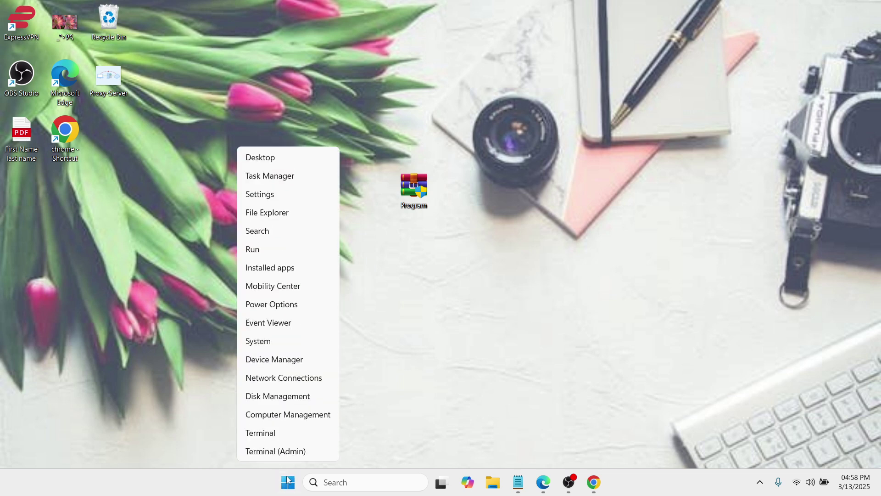
Step: Start Registry Editor from the Run dialog with regedit and approve the UAC prompt
left_click(271, 250)
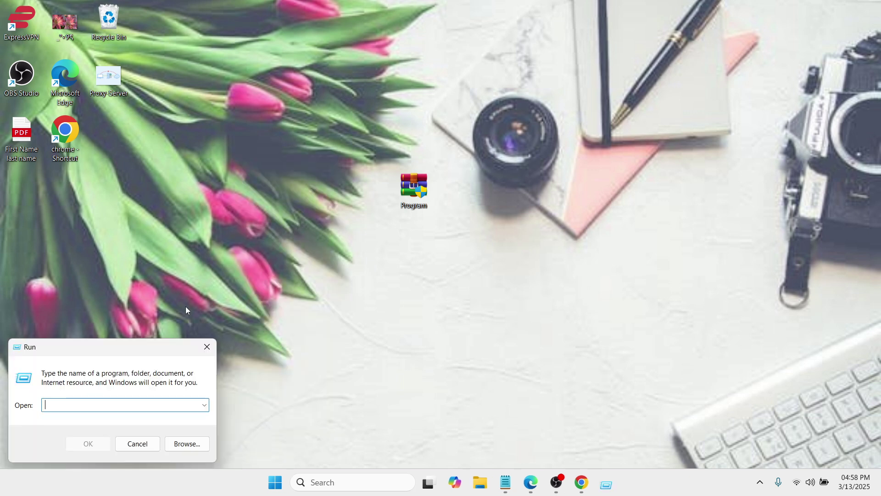
left_click_drag(114, 354, 414, 187)
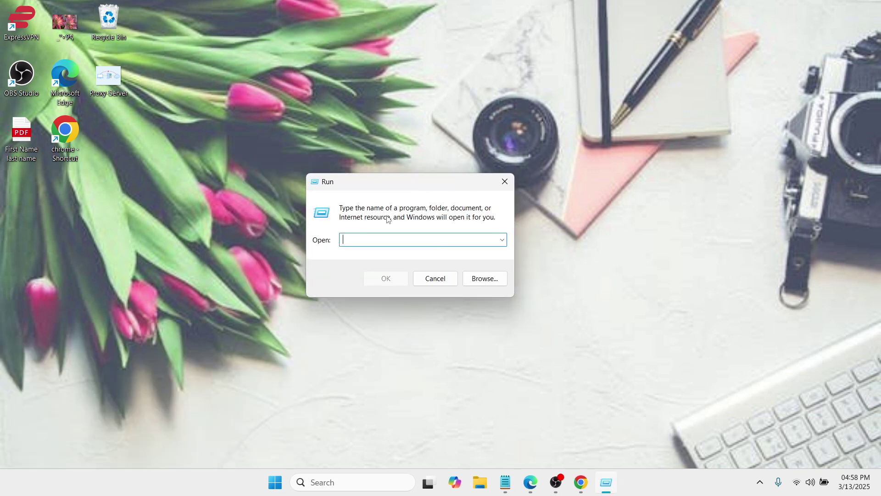
type("regedit")
left_click(392, 274)
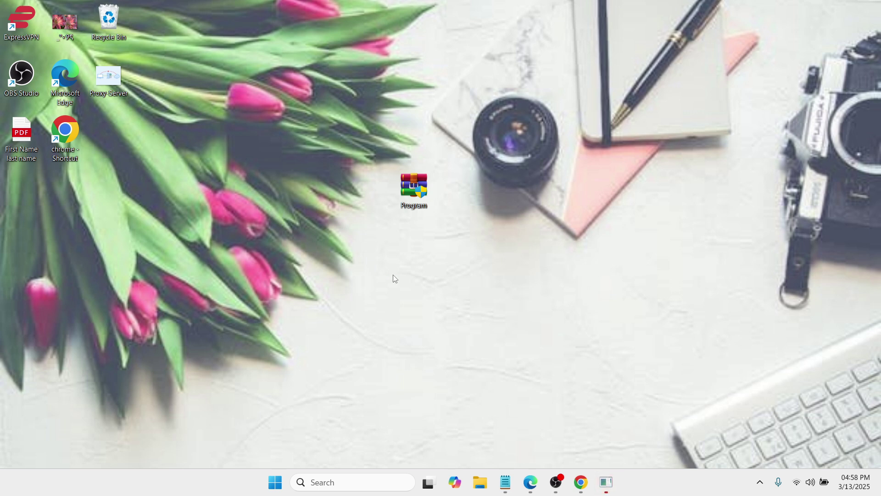
left_click(399, 334)
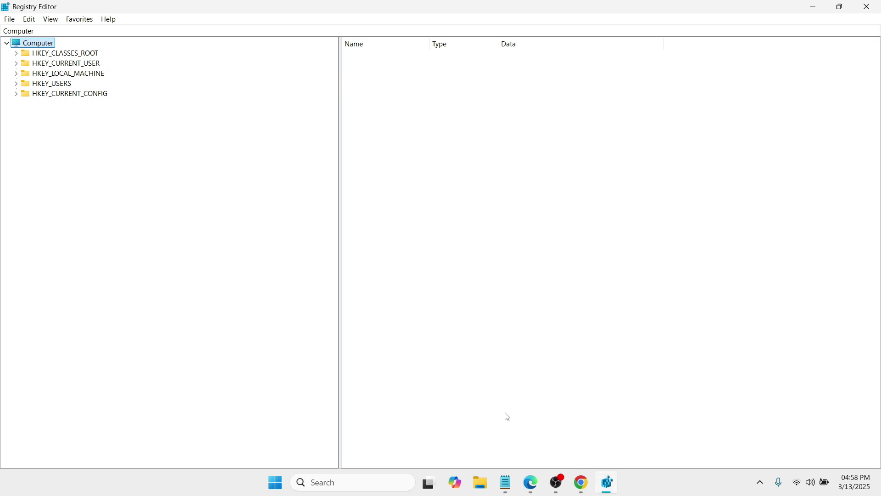
Step: Go to HKEY_LOCAL_MACHINE\SYSTEM\CurrentControlSet\Control using the path copied from the notes
left_click(513, 477)
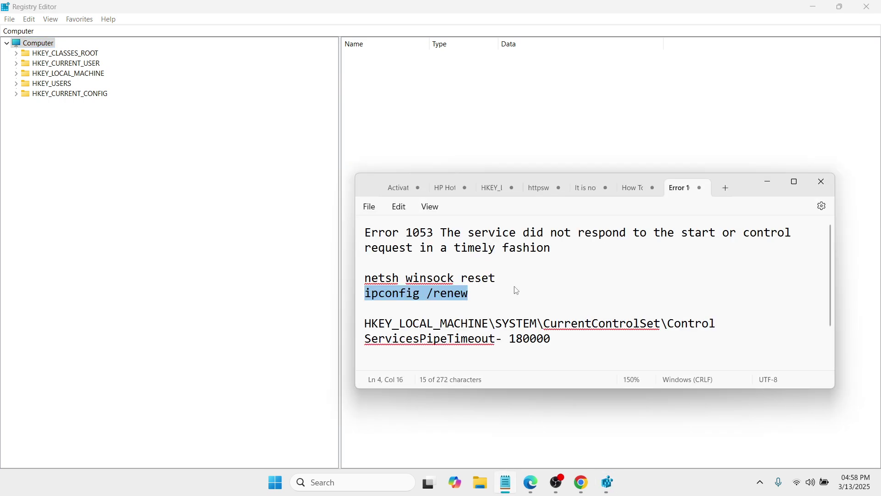
left_click_drag(719, 323, 359, 329)
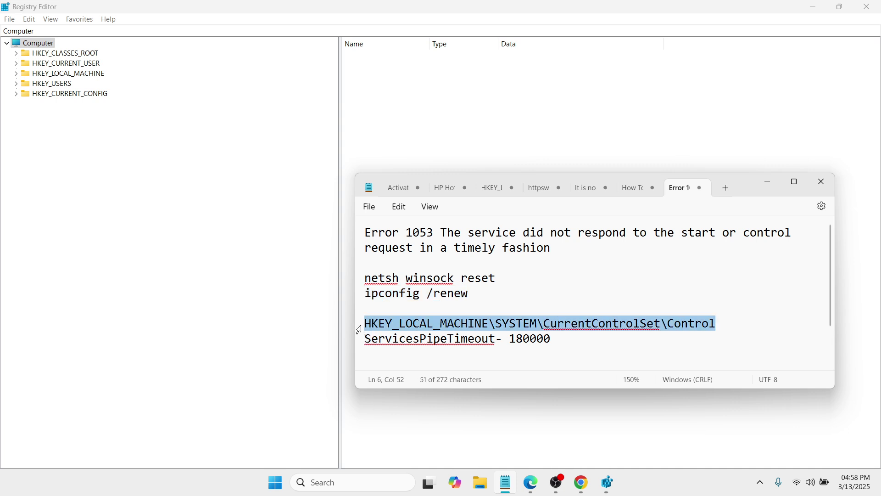
left_click(128, 31)
key("BackSpace")
key("BackSpace")
key("BackSpace")
key("BackSpace")
key("BackSpace")
key("BackSpace")
key("BackSpace")
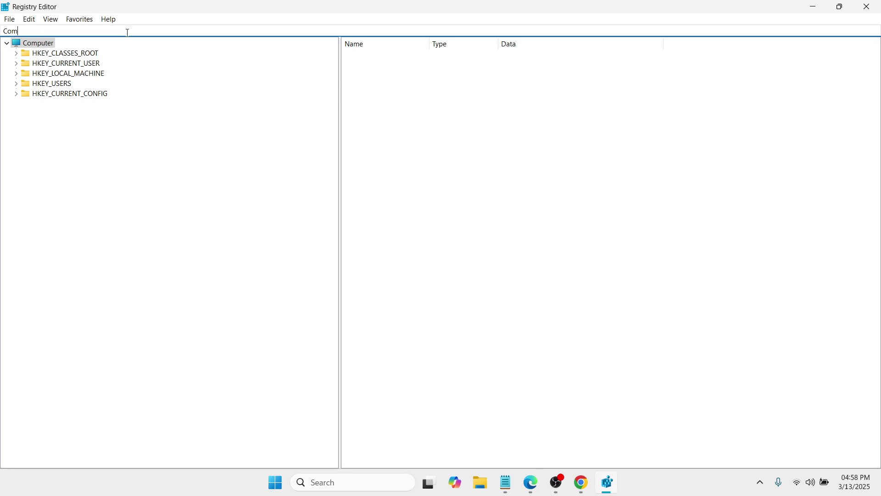
type("HKEY_LOCAL_MACHINE\\SYSTEM\\CurrentControlSet\\Control")
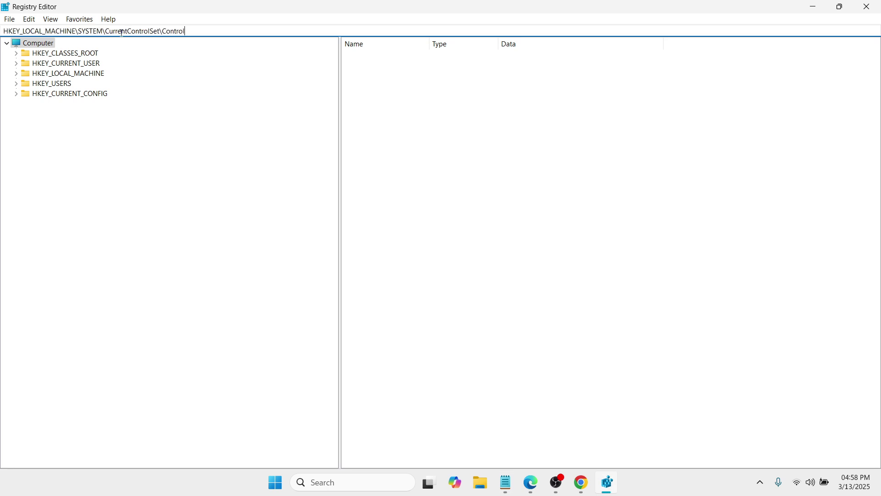
key("Return")
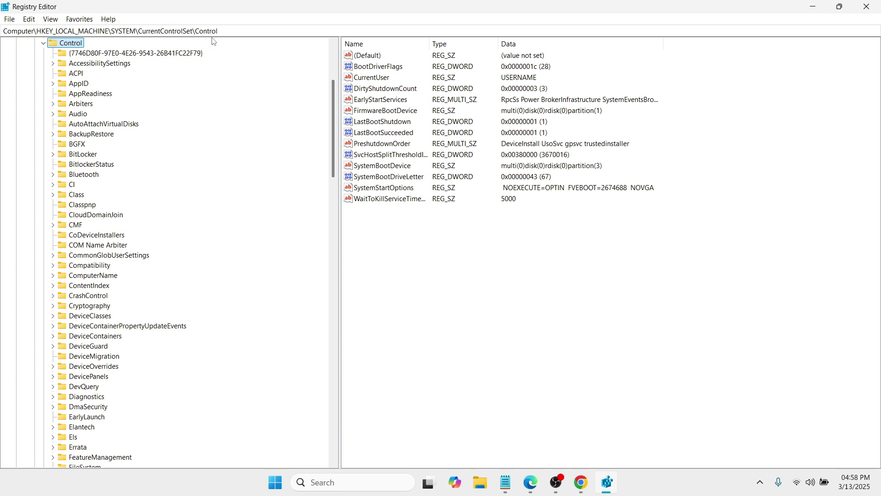
left_click(404, 231)
Step: Create a DWORD (32-bit) value named ServicesPipeTimeout in the Control key, using the name copied from the notes
left_click(505, 482)
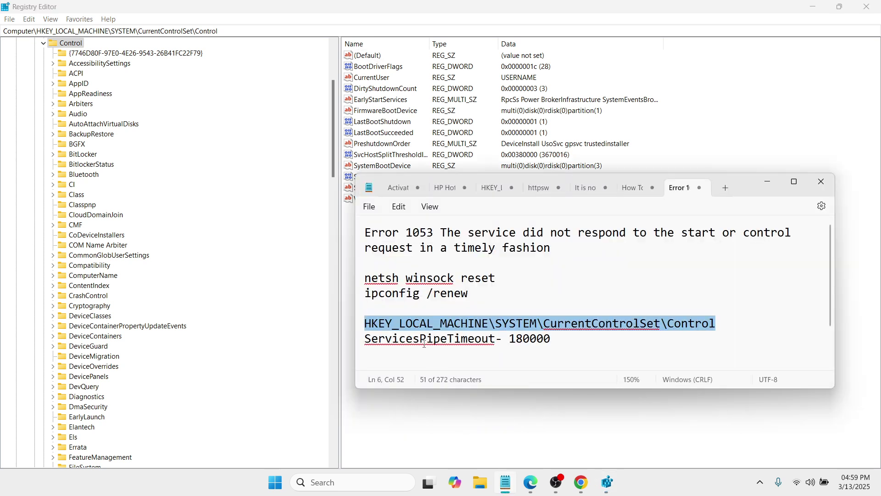
left_click_drag(496, 341, 346, 347)
key("ctrl+c")
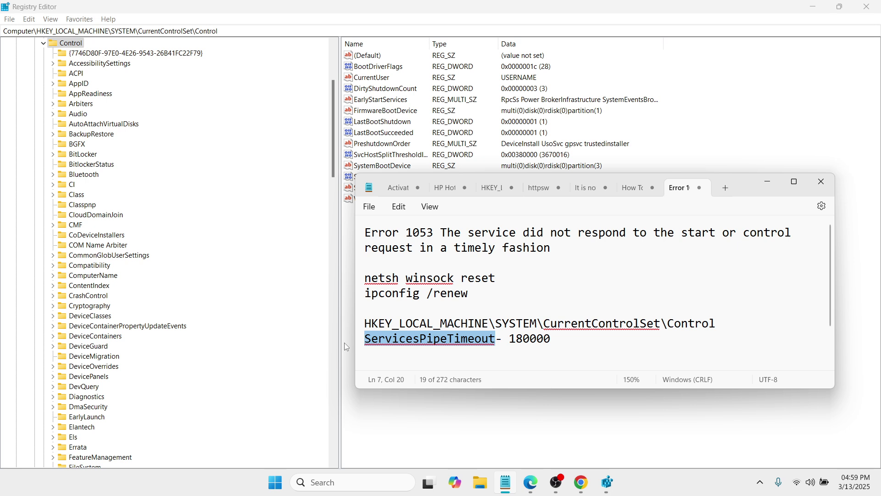
left_click(767, 186)
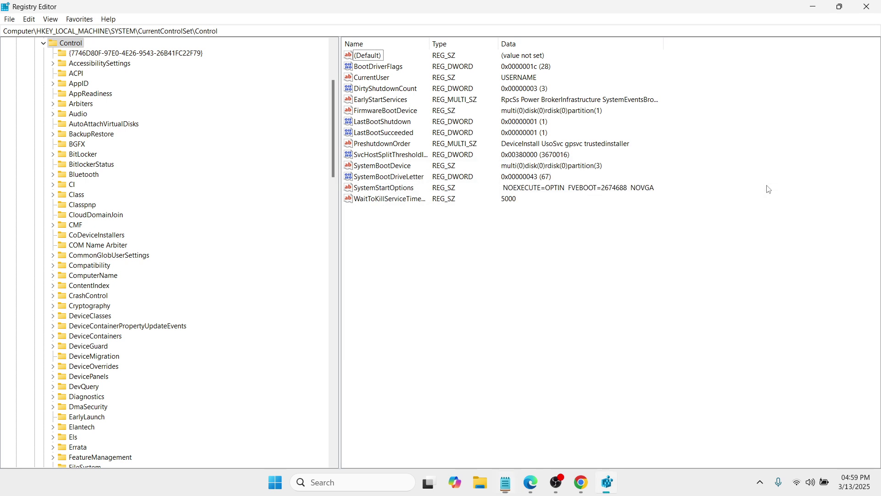
right_click(393, 242)
left_click(418, 246)
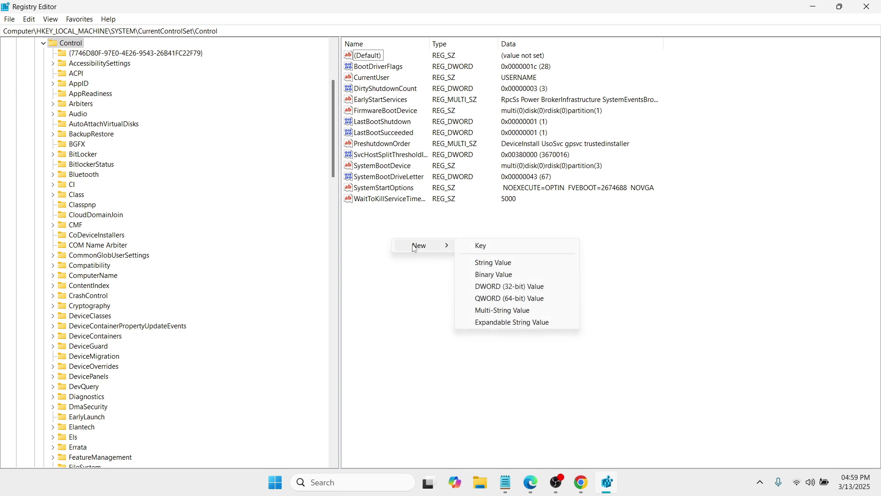
left_click(514, 287)
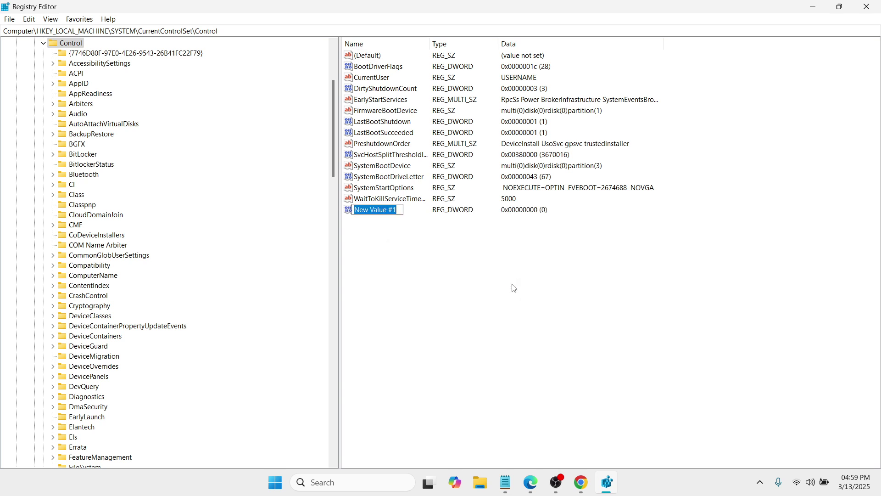
key("ctrl+v")
key("Return")
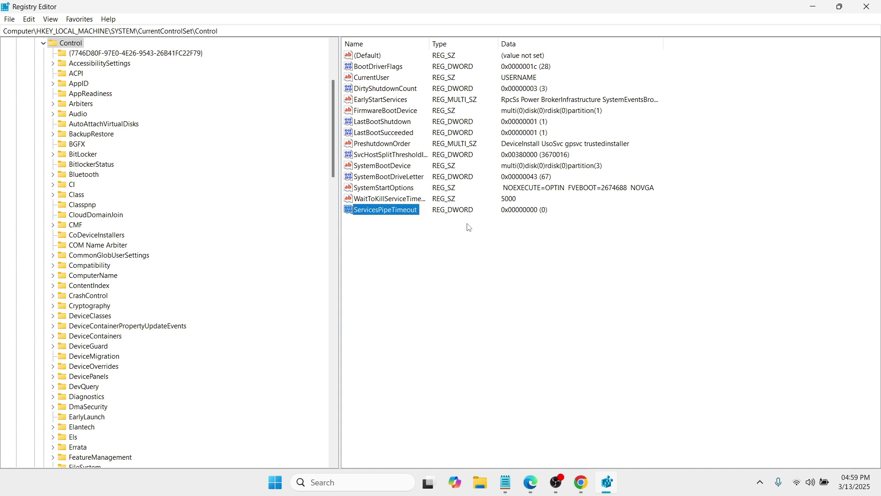
Step: Set ServicesPipeTimeout's hexadecimal data to 180000, then close Registry Editor
double_click(386, 210)
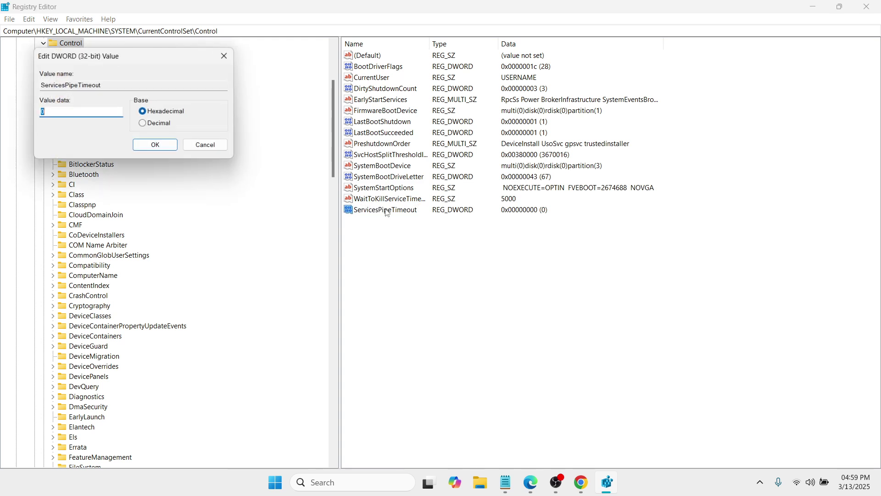
left_click_drag(173, 56, 461, 134)
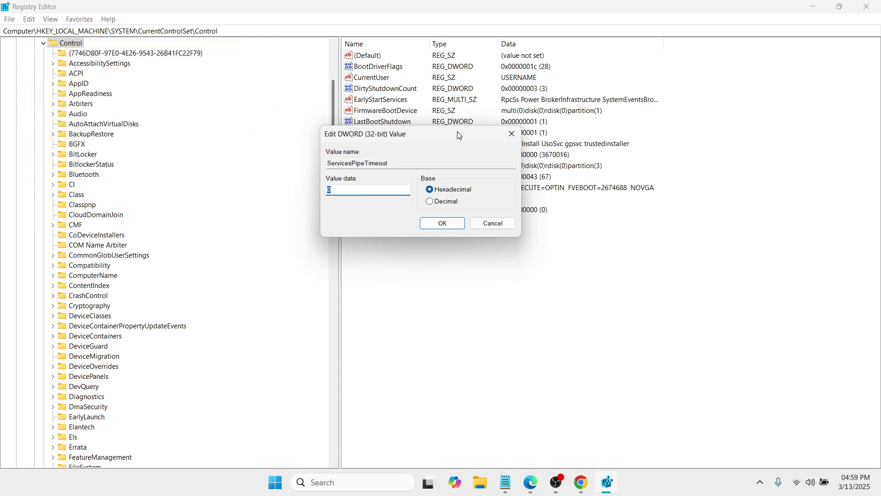
left_click(352, 189)
key("BackSpace")
type("180000")
left_click(453, 233)
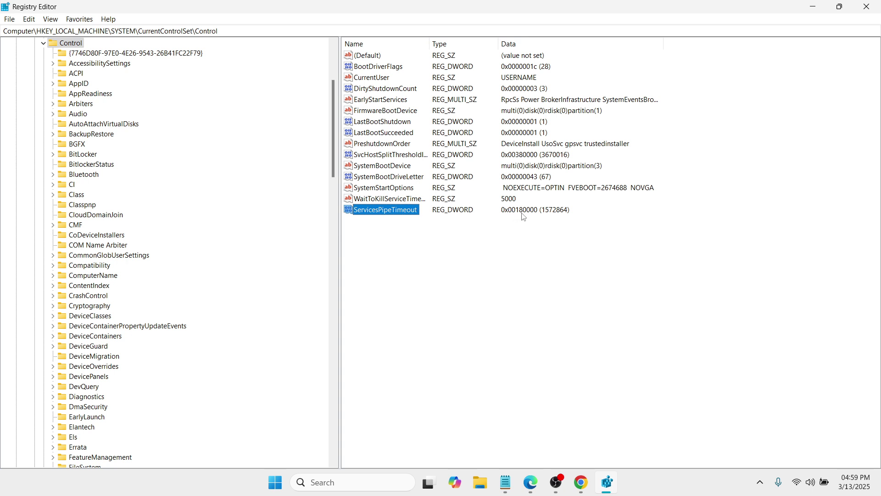
left_click(869, 6)
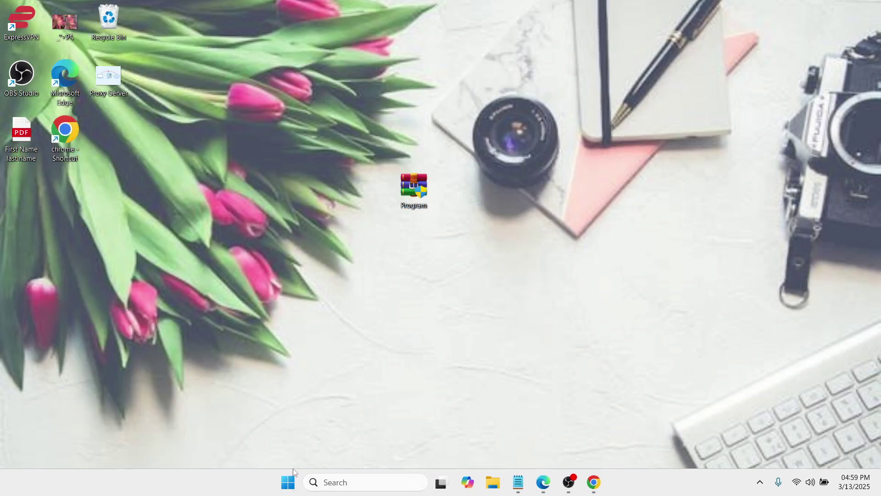
Step: Open and then dismiss the Start menu, leaving the Windows 11 desktop showing
left_click(291, 480)
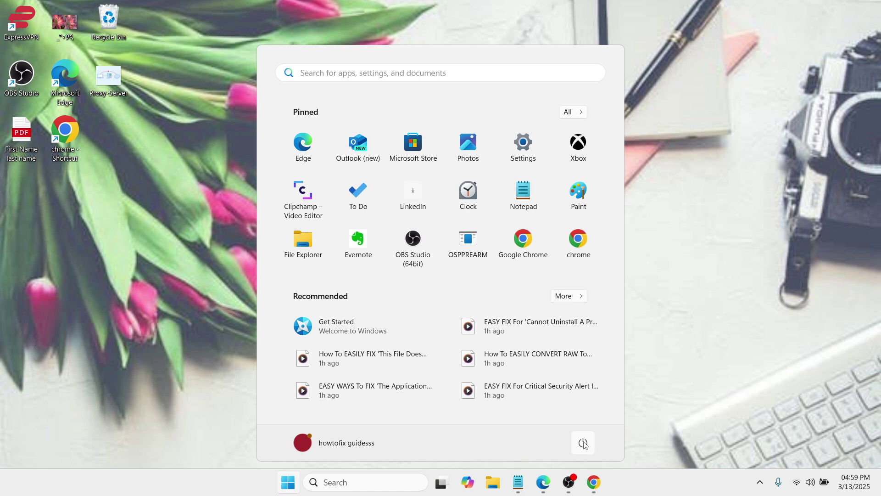
left_click(674, 364)
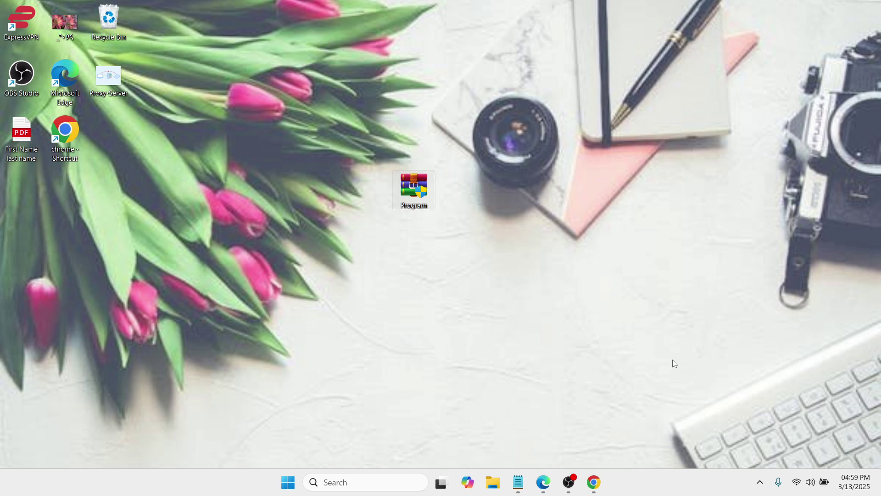
Step: Search for cmd and launch Command Prompt as administrator, approving the UAC prompt
left_click(350, 481)
type("c")
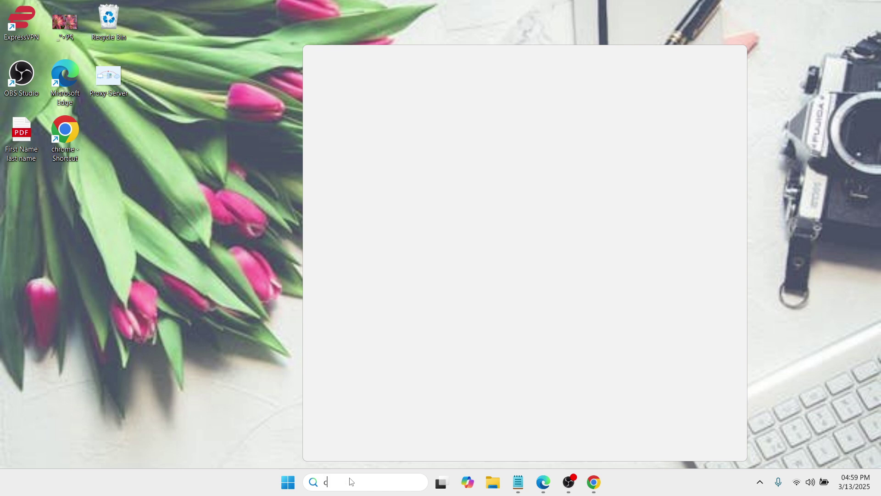
type("md")
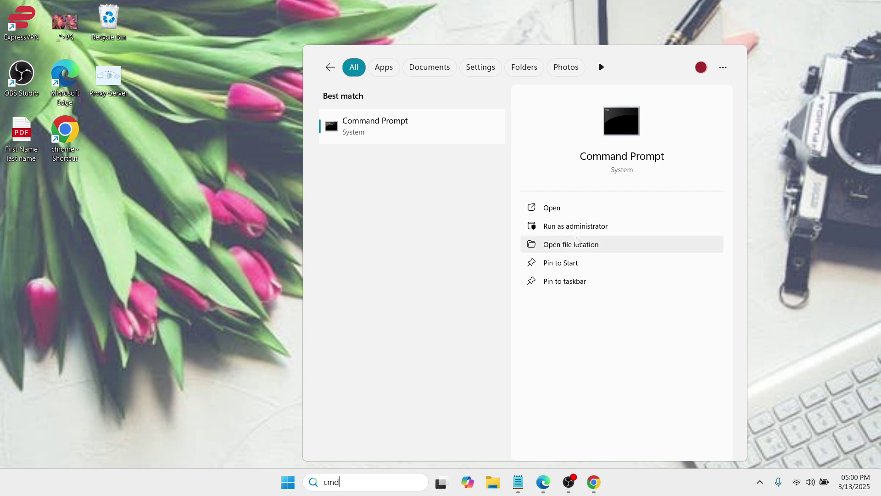
left_click(575, 225)
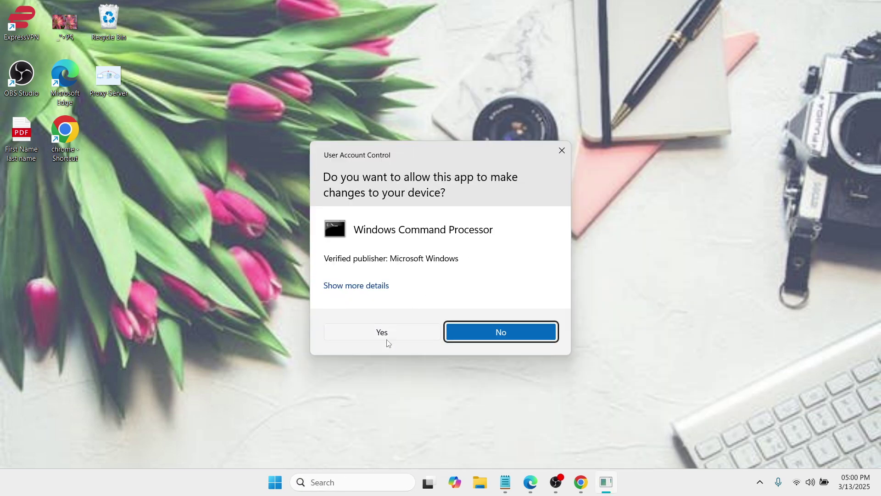
left_click(382, 332)
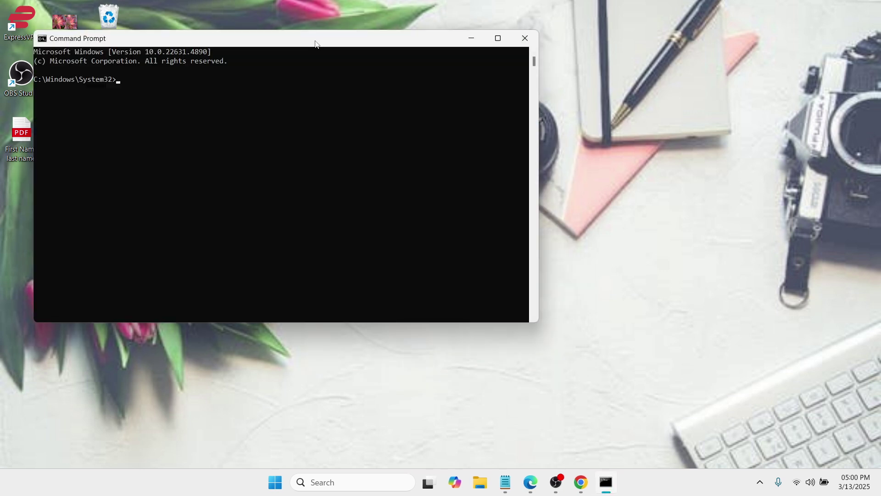
Step: Move the admin Command Prompt to the centre, run sfc /scannow, and bring the Error 1053 notes forward
left_click_drag(317, 43, 460, 126)
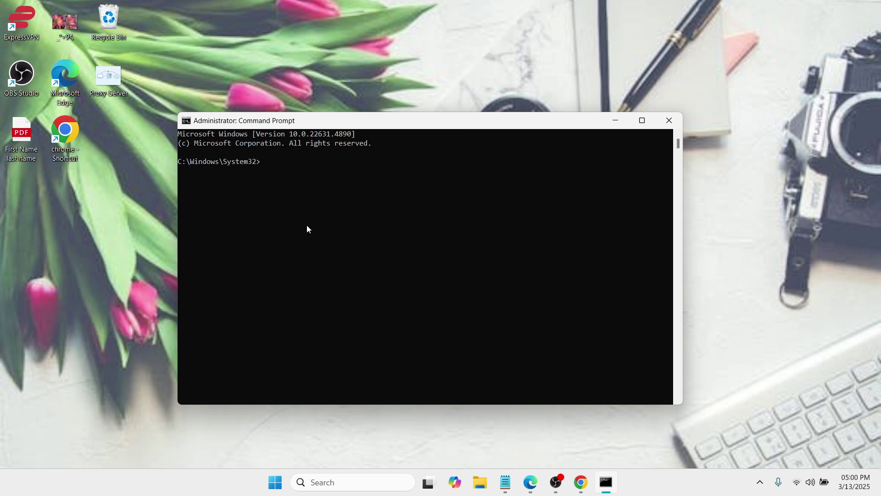
type("sfc /scannow")
key("Return")
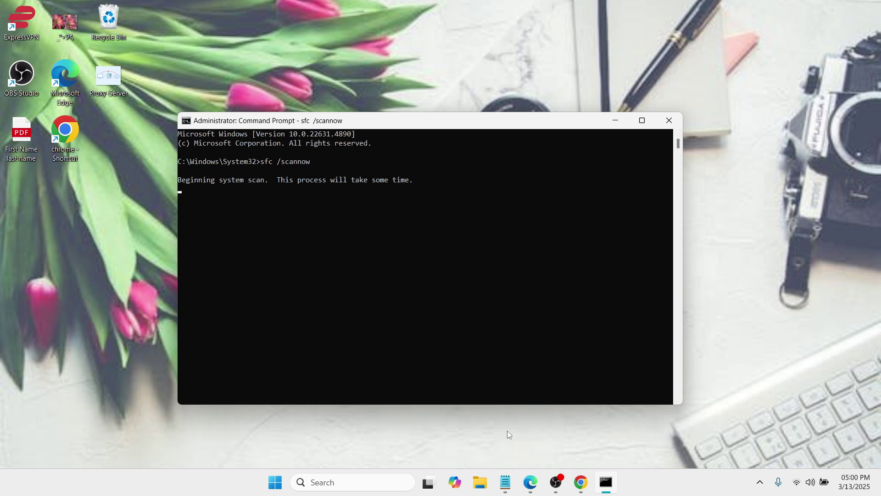
left_click(507, 483)
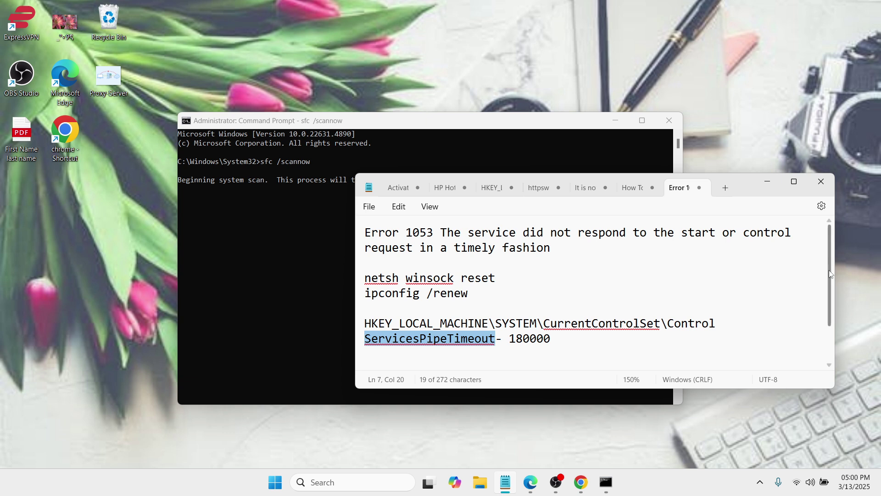
Step: Select the DISM.exe /Online /Cleanup-Image /RestoreHealth line in the notes and move the window higher
scroll(831, 336, "down", 2)
left_click_drag(694, 356, 365, 358)
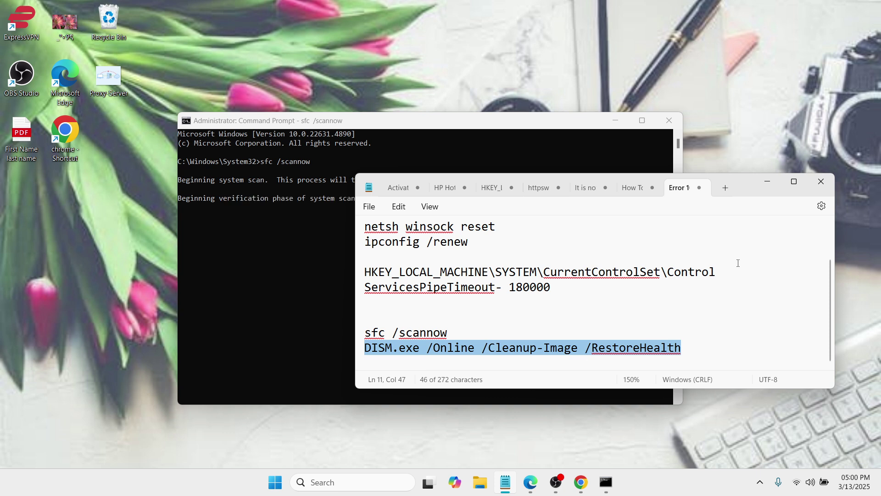
left_click_drag(747, 196, 768, 94)
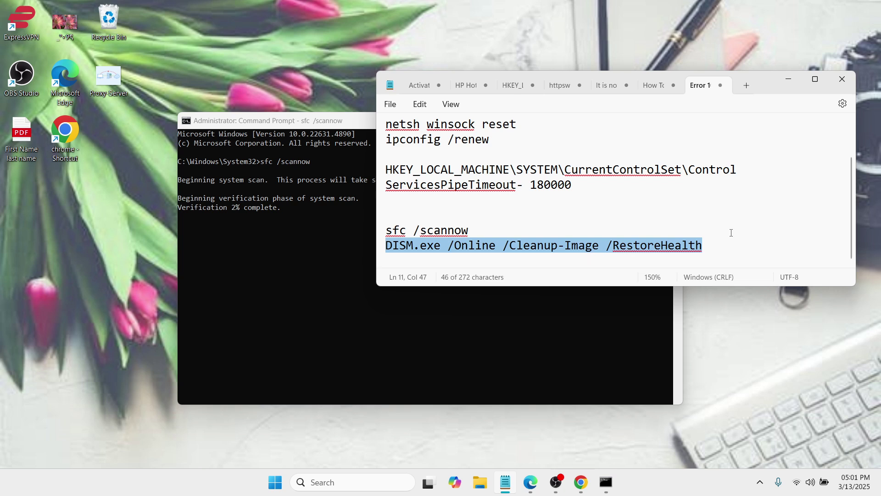
Step: Minimize Notepad, close Command Prompt, and show the Start menu's Shut down and Restart options
left_click(788, 80)
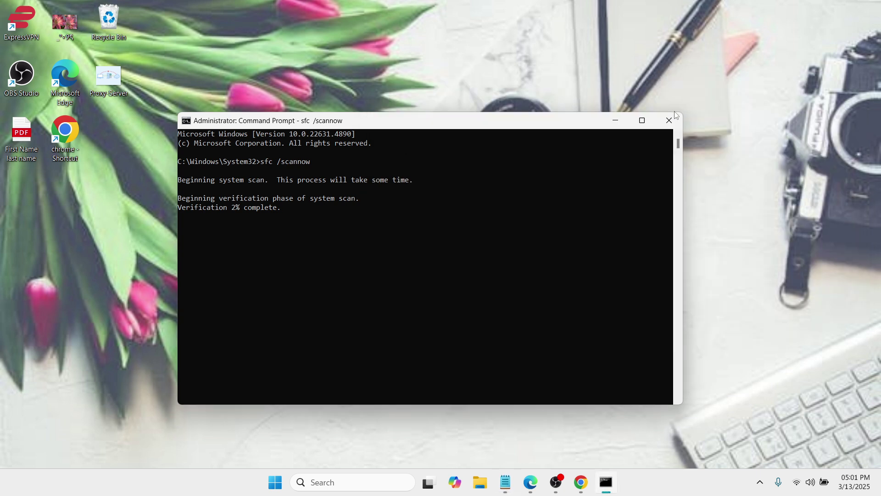
left_click(670, 120)
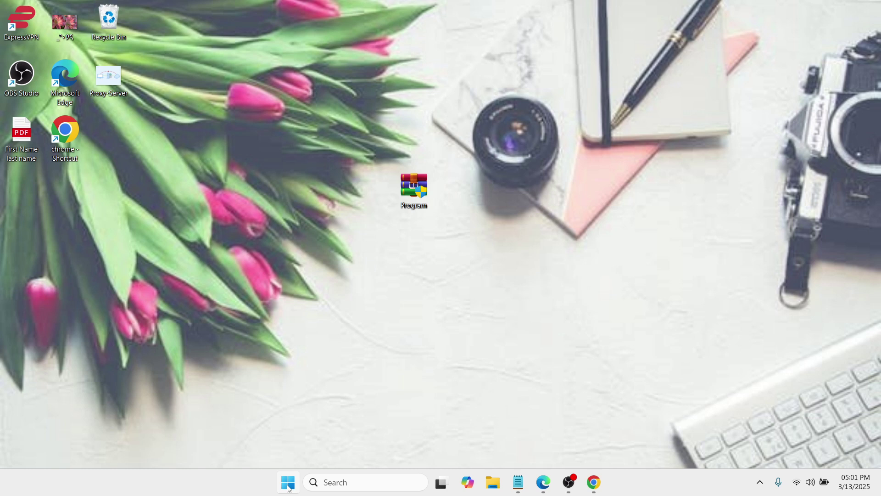
left_click(288, 482)
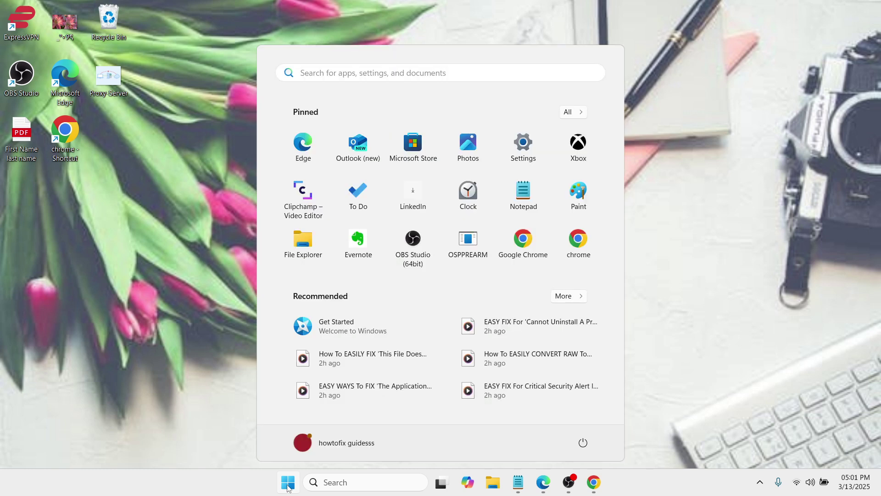
left_click(584, 443)
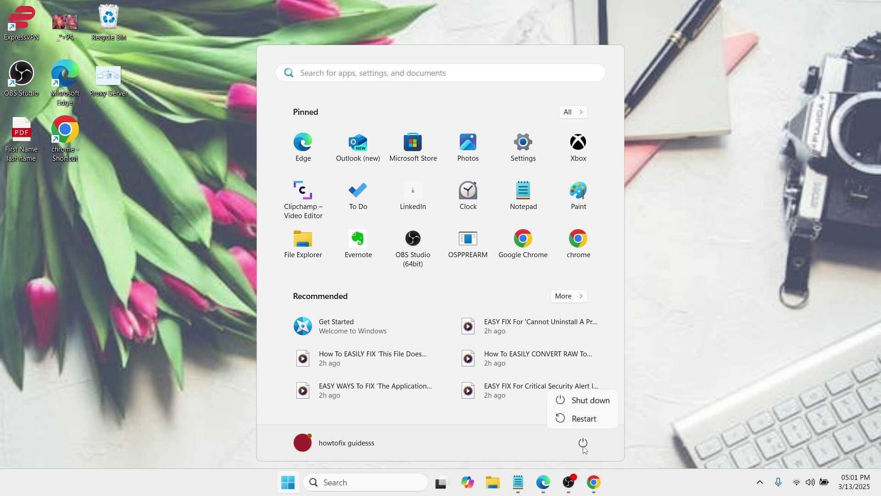